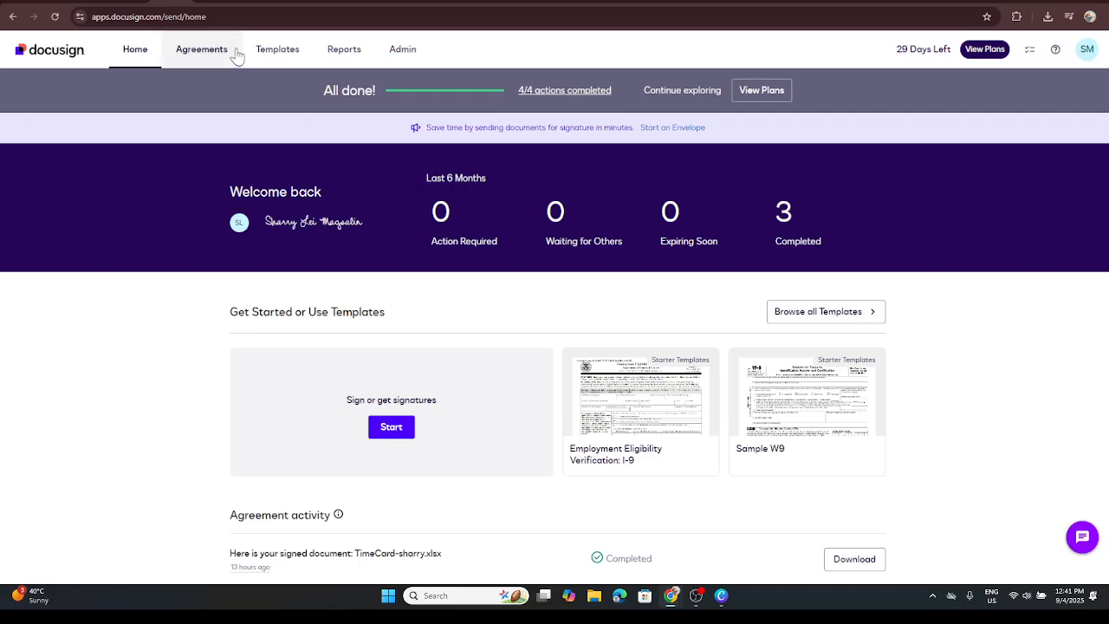
Go to the saved templates and start an envelope from the Reports template
drag(266, 19, 130, 5)
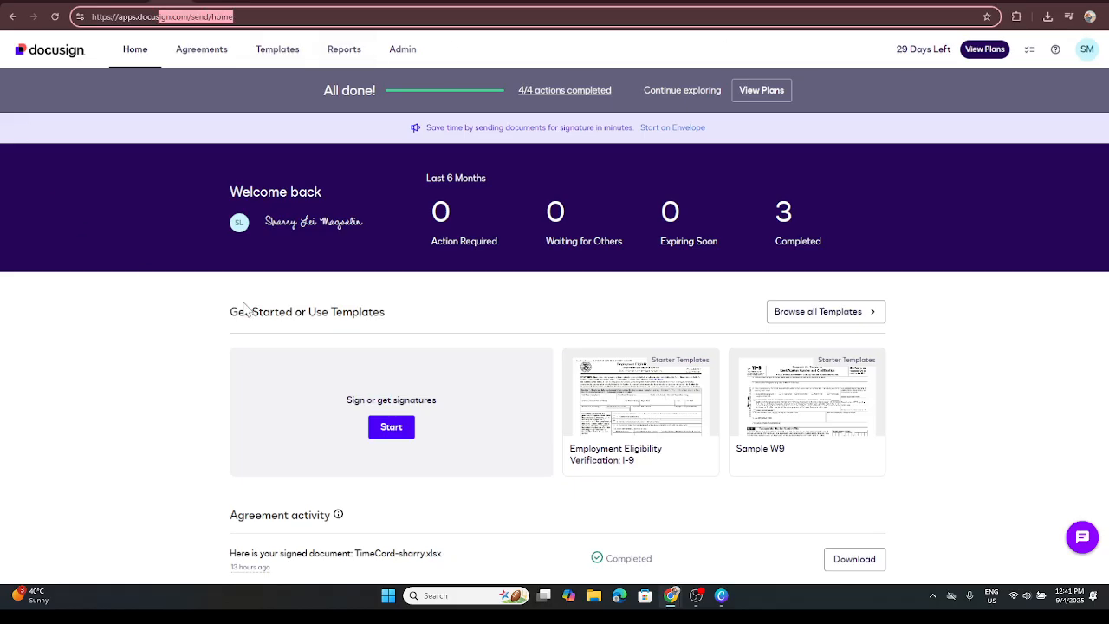
click(213, 82)
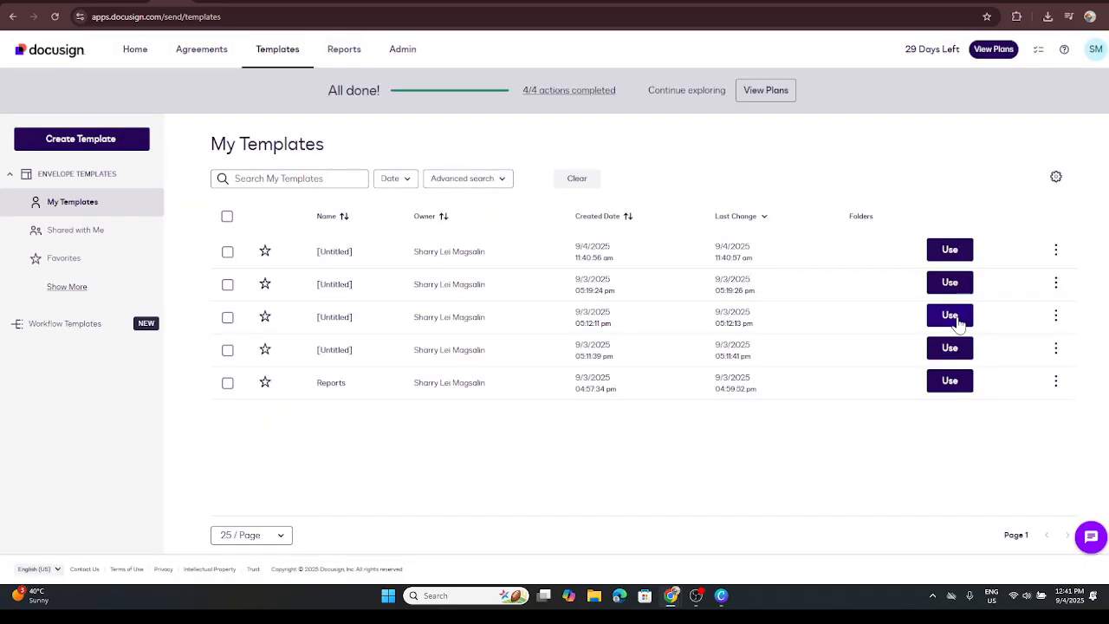
click(941, 385)
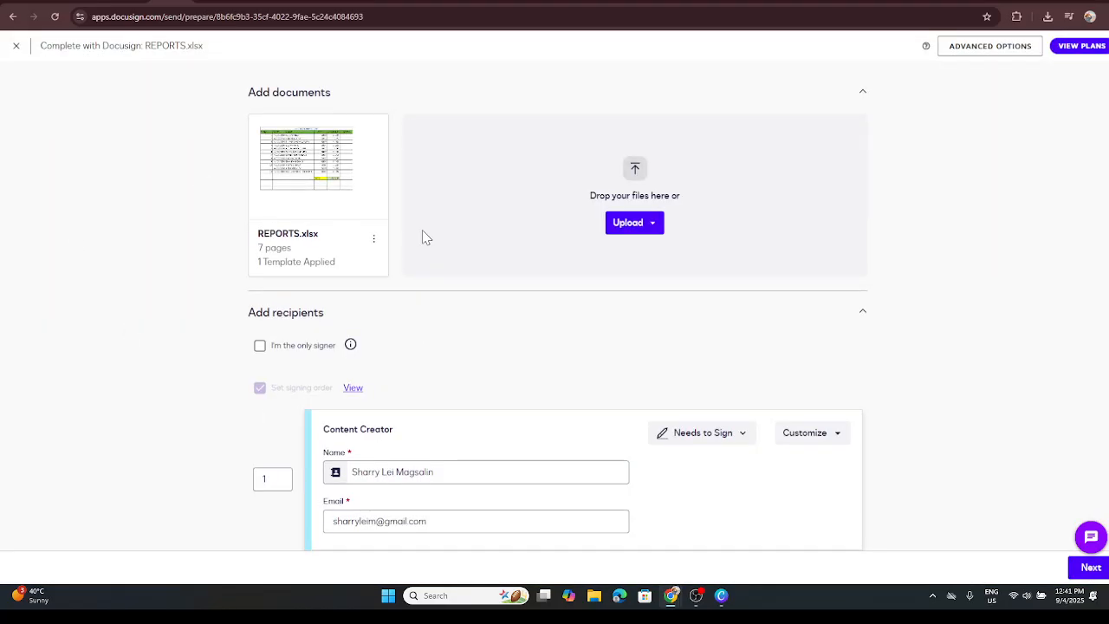
Review the envelope's documents, recipients and message sections on the setup page
scroll(416, 238, down, 1)
scroll(459, 227, down, 1)
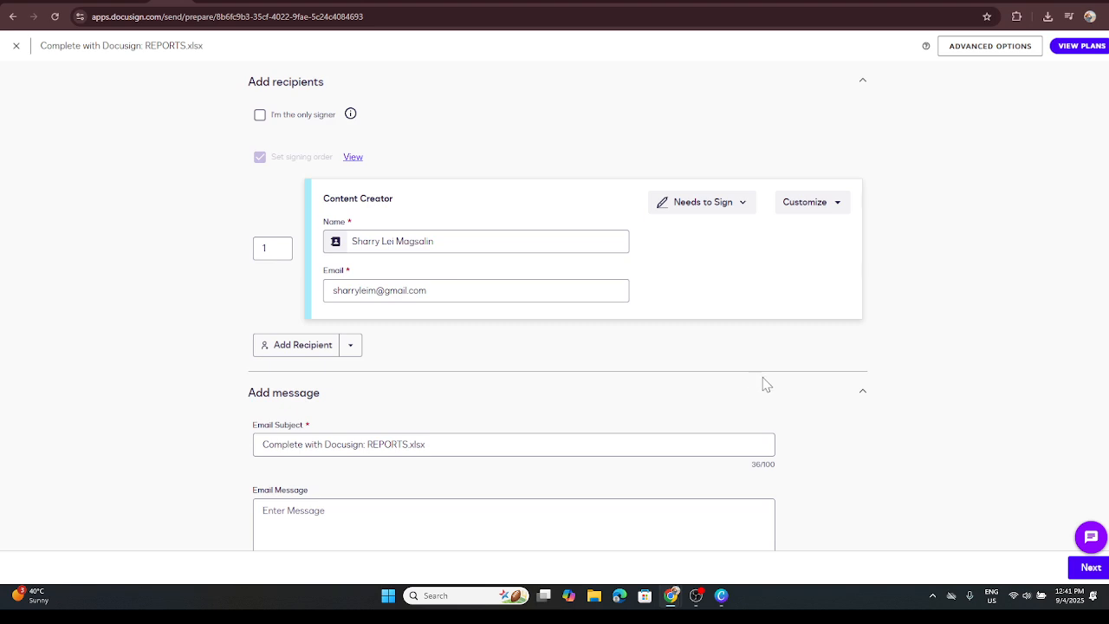
scroll(923, 382, down, 1)
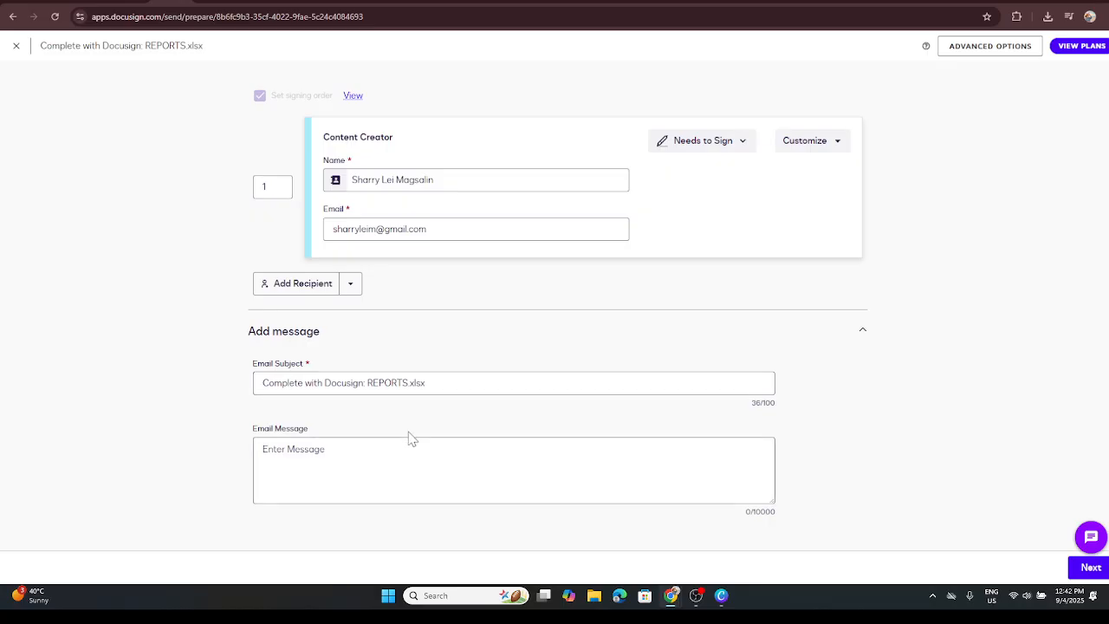
scroll(478, 429, up, 2)
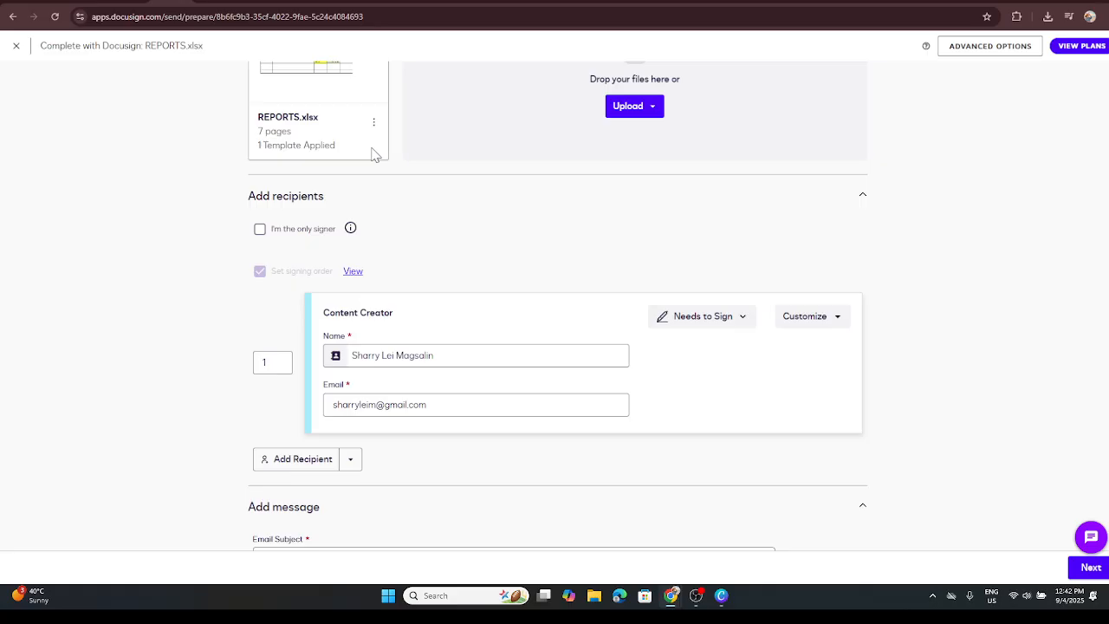
scroll(372, 154, up, 2)
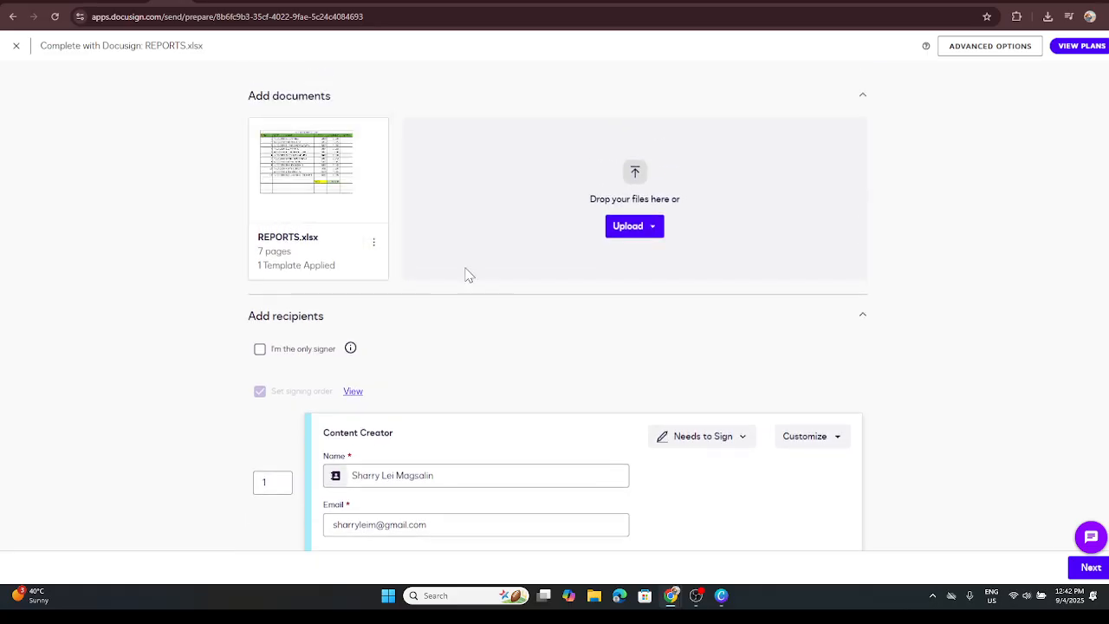
scroll(465, 275, down, 2)
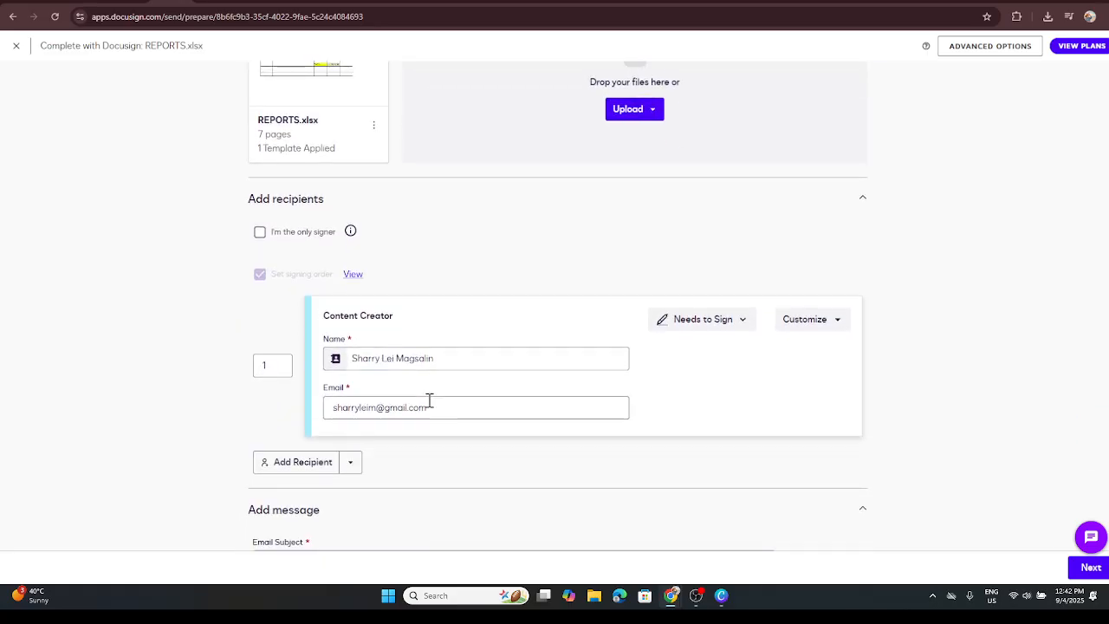
scroll(478, 411, down, 2)
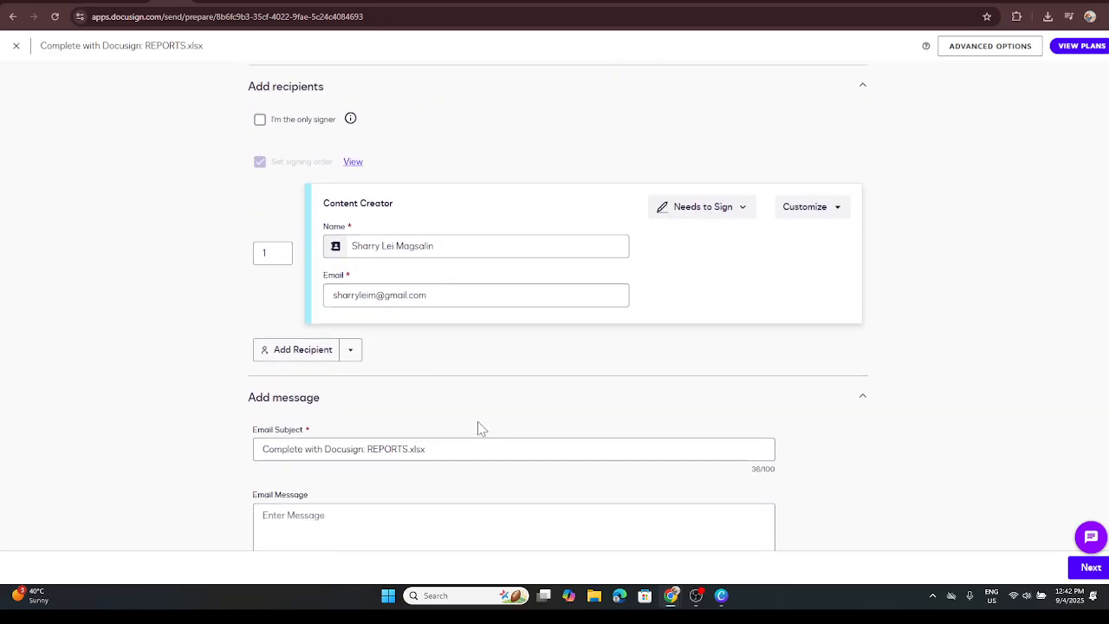
Replace the Content Creator recipient with the second suggested contact, which uses the alternative e-mail address
scroll(481, 427, down, 1)
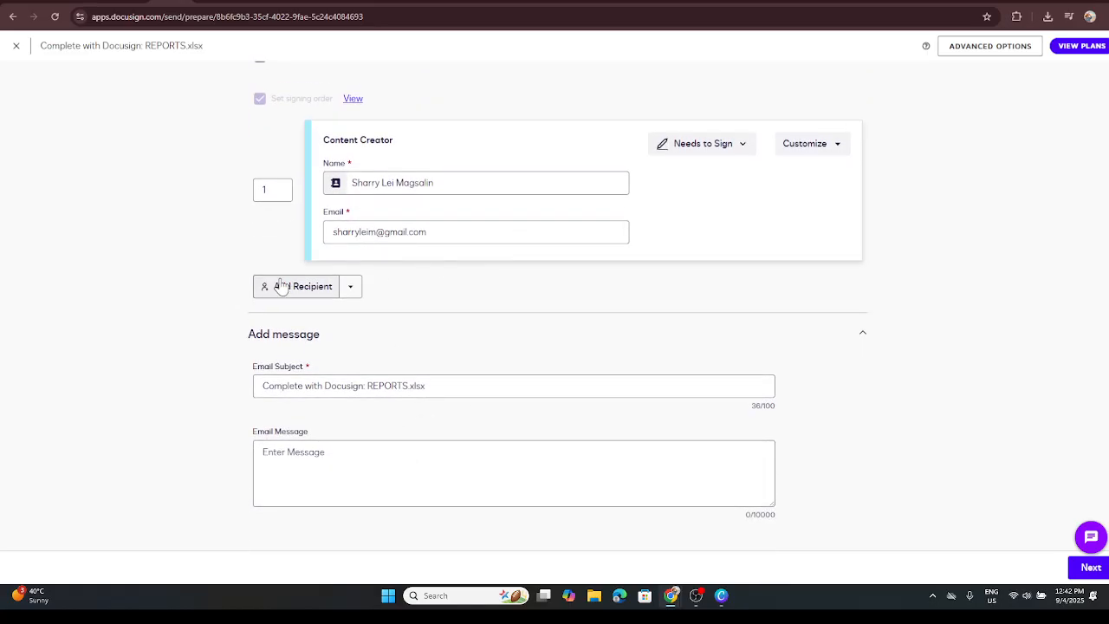
click(446, 188)
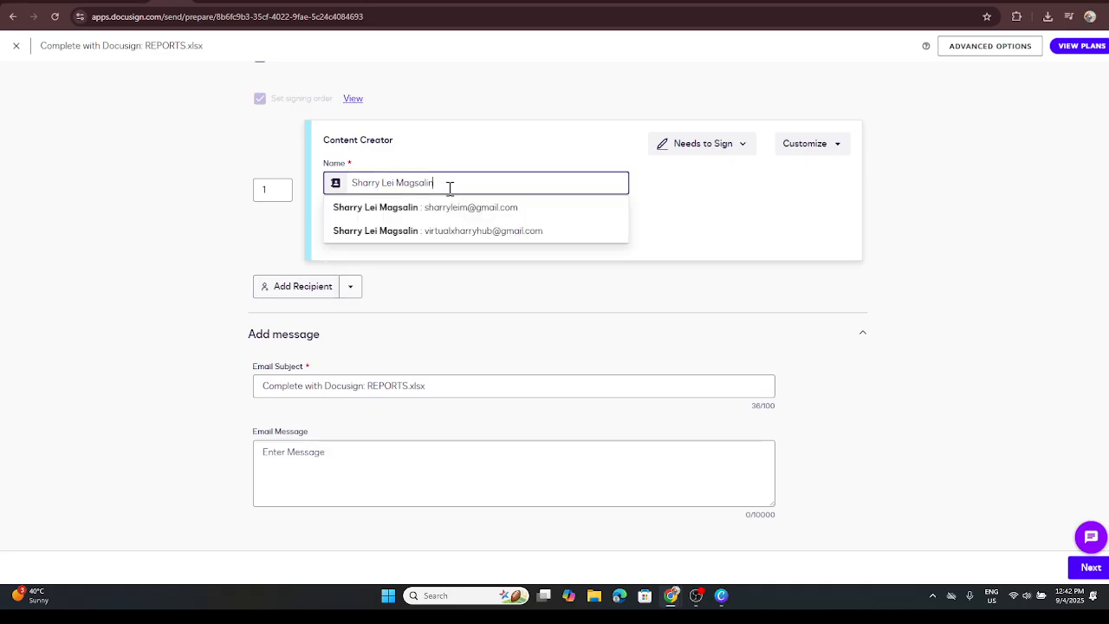
click(464, 232)
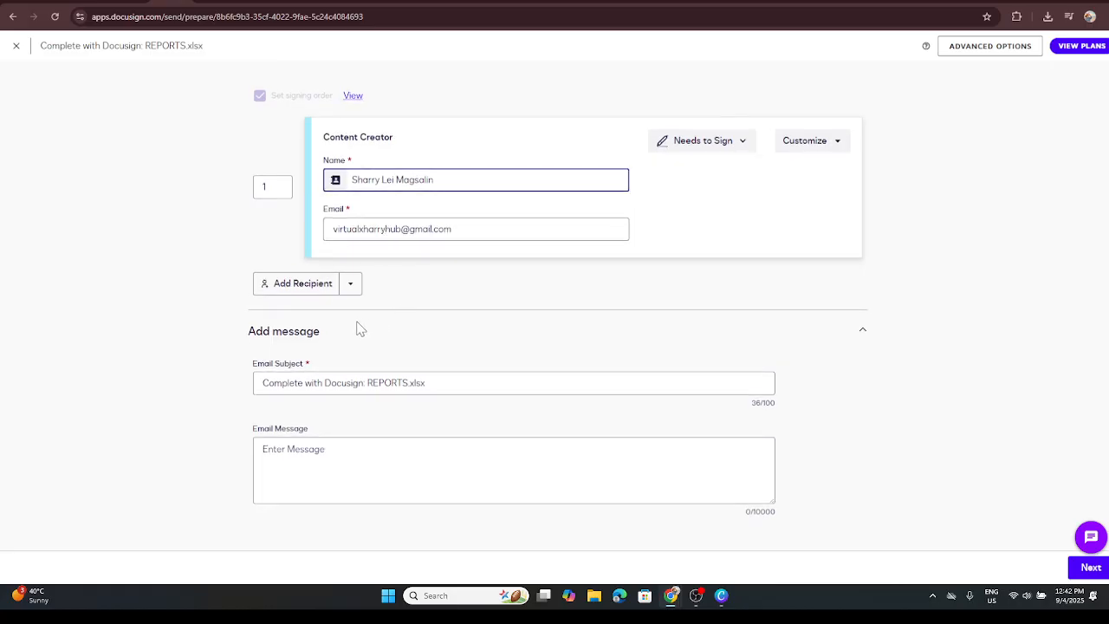
Add a second, blank recipient below the Content Creator and check the contact suggestions for its name and email
scroll(356, 324, up, 1)
scroll(433, 244, up, 1)
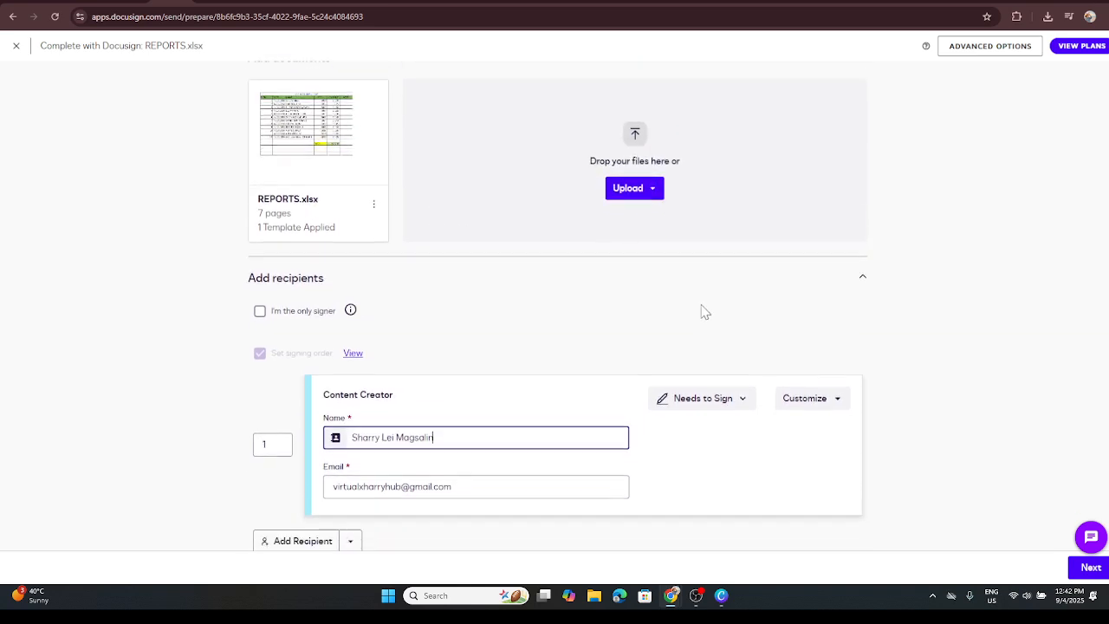
scroll(706, 322, up, 1)
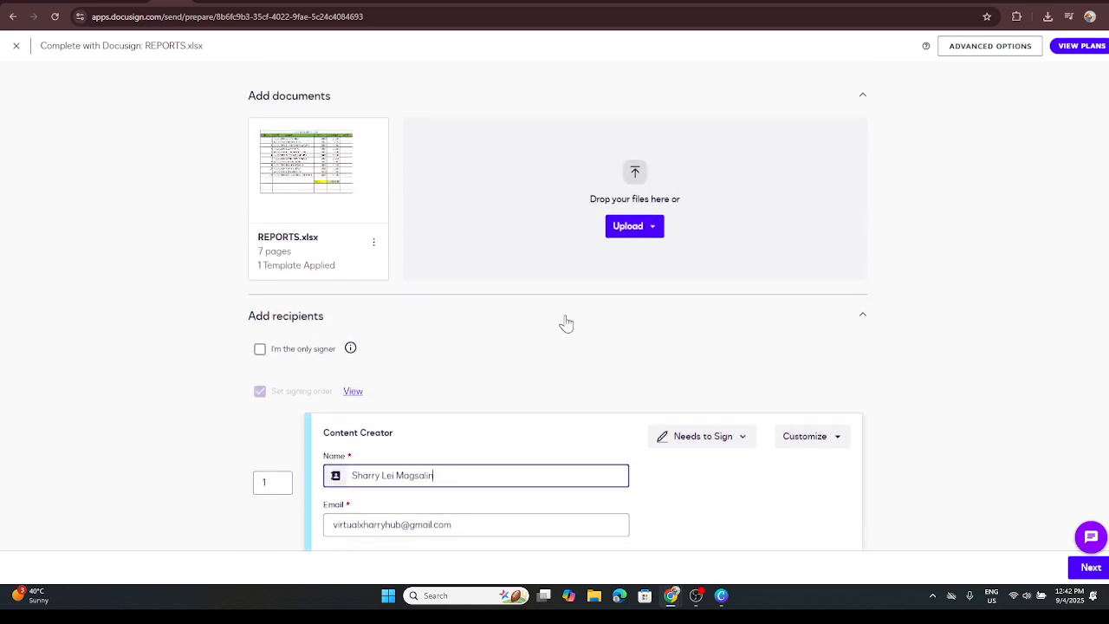
scroll(564, 322, down, 2)
scroll(564, 324, down, 1)
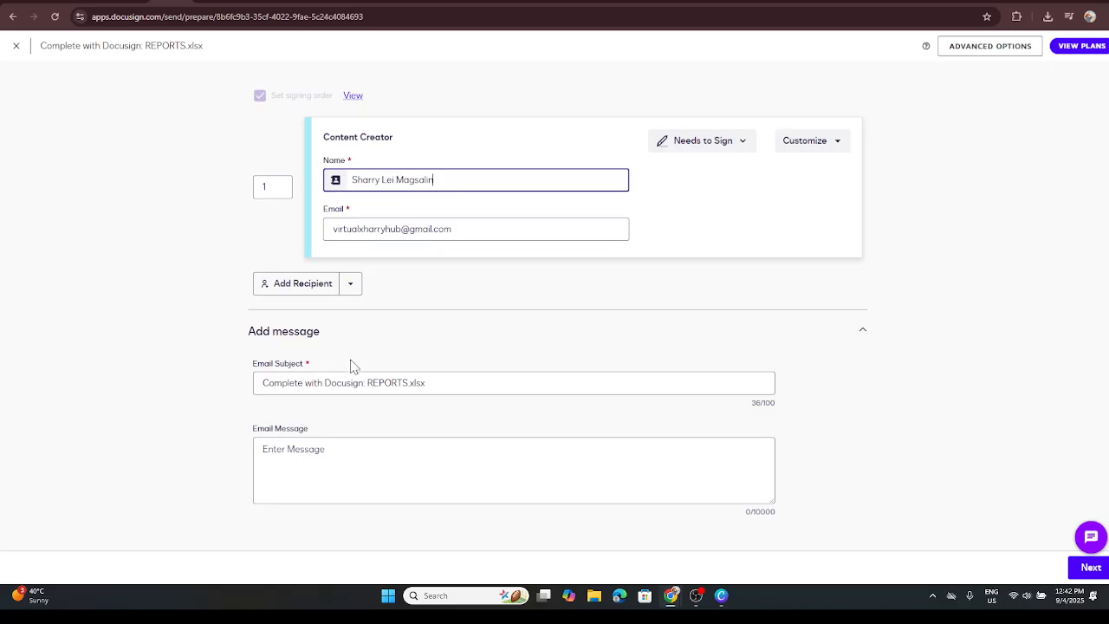
click(321, 293)
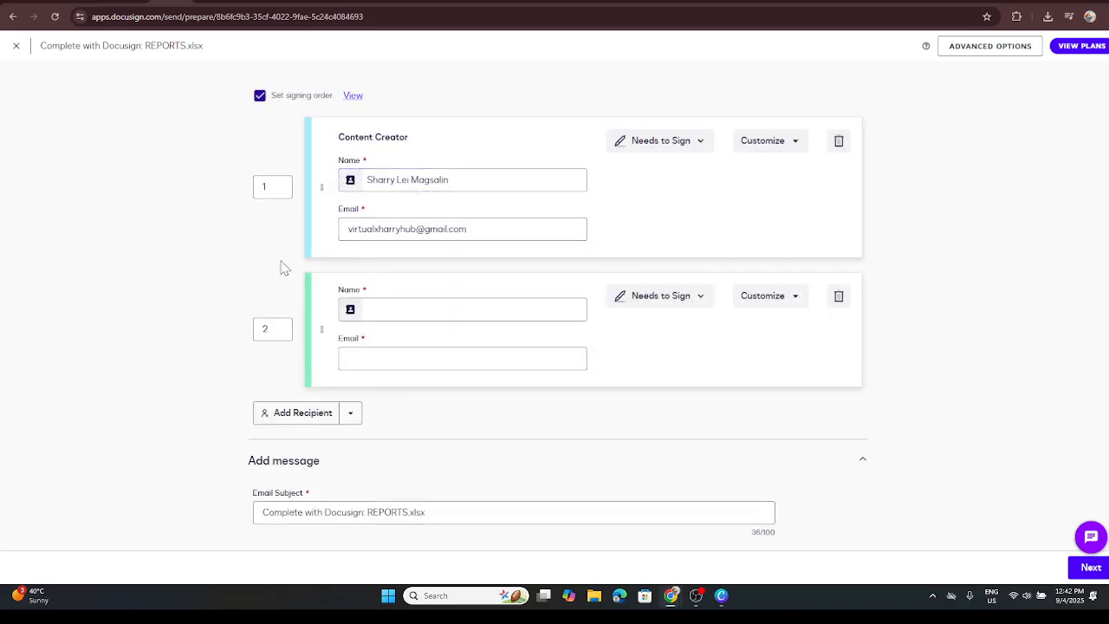
click(433, 320)
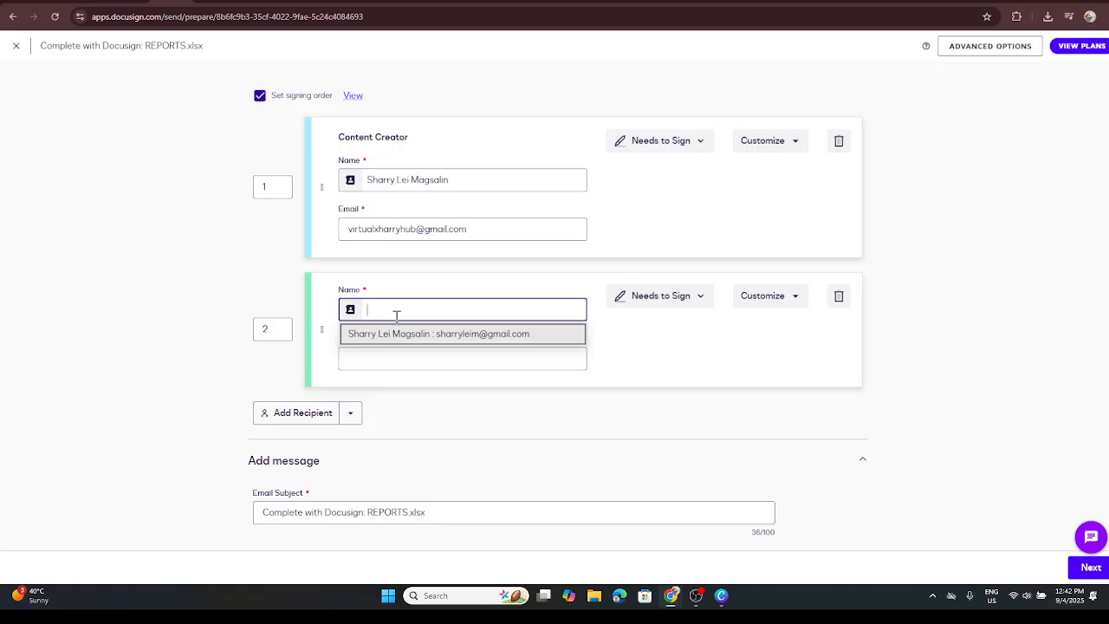
click(431, 364)
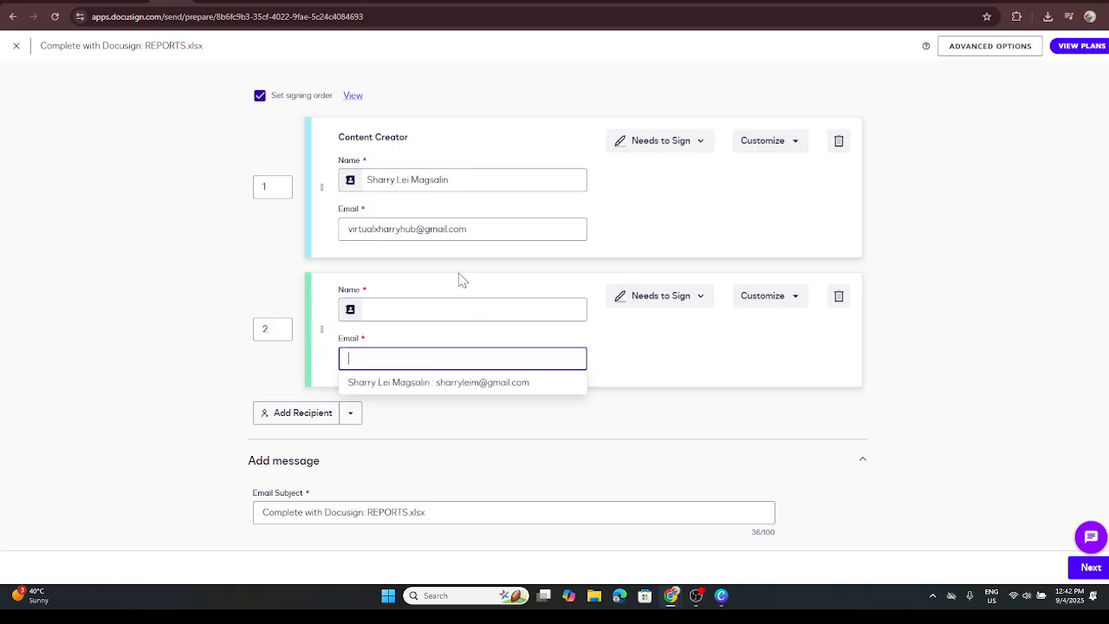
click(952, 346)
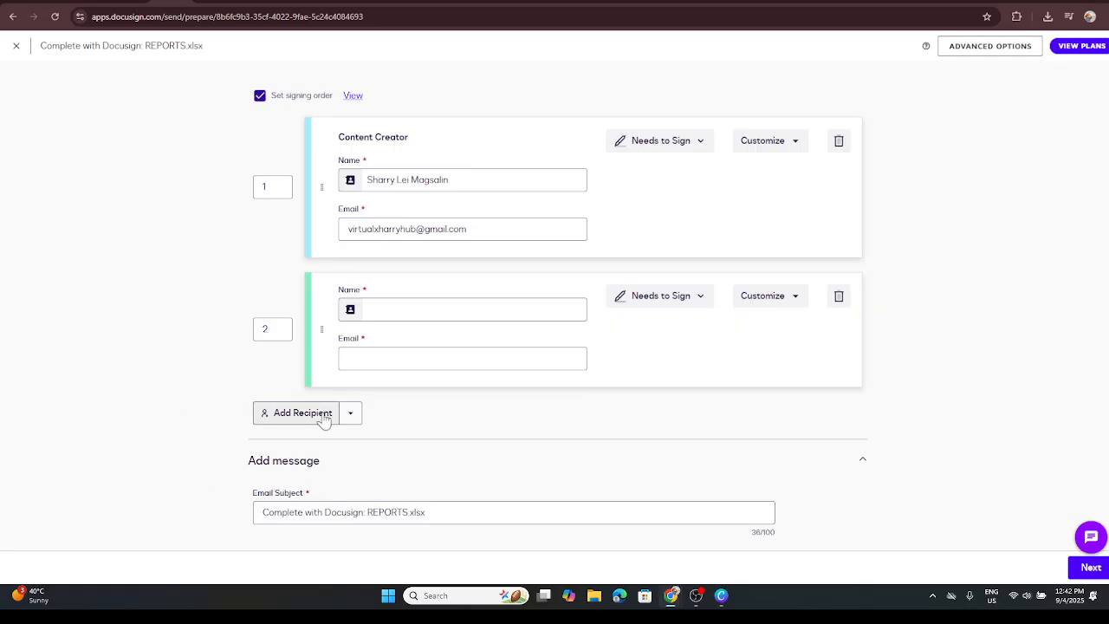
Add the Reports template to the envelope's documents as an additional template
scroll(416, 426, up, 3)
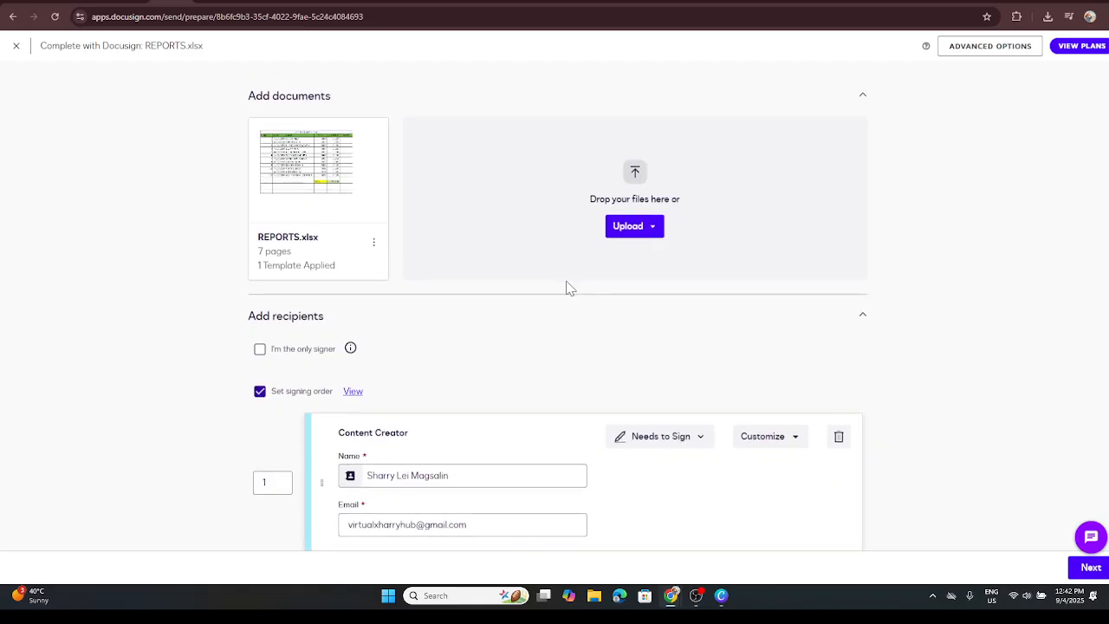
mouse_move(295, 203)
click(622, 228)
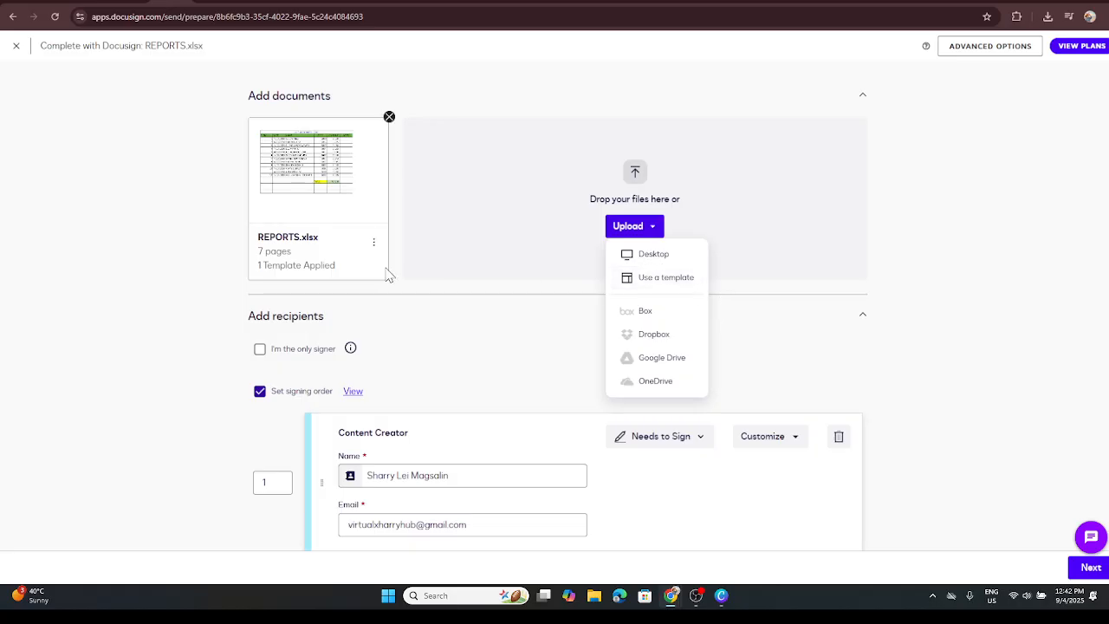
click(658, 282)
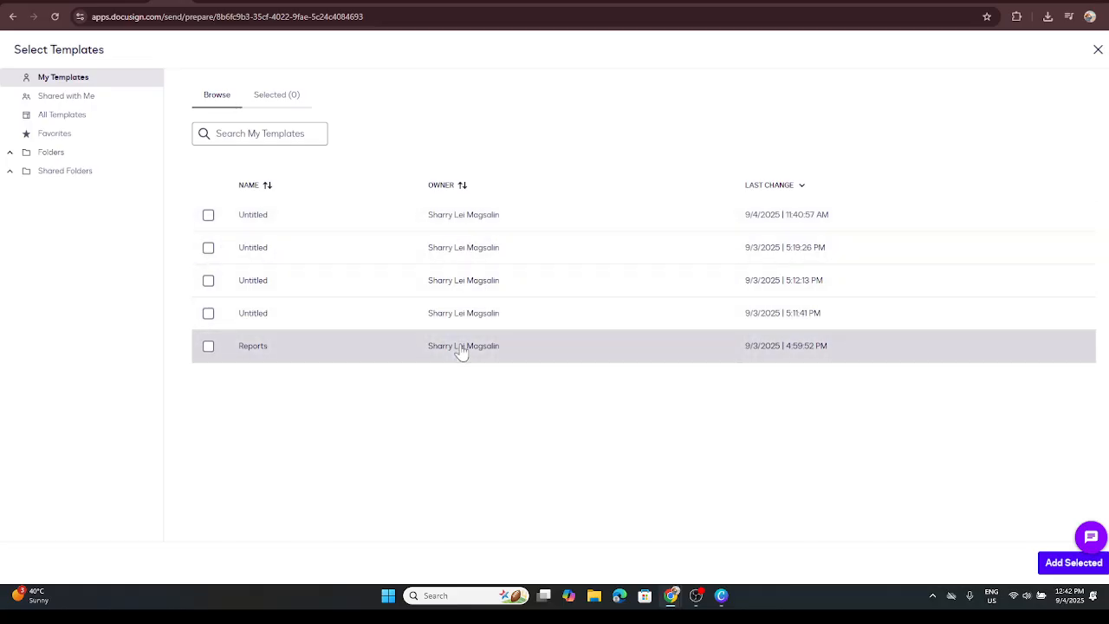
drag(456, 348, 466, 193)
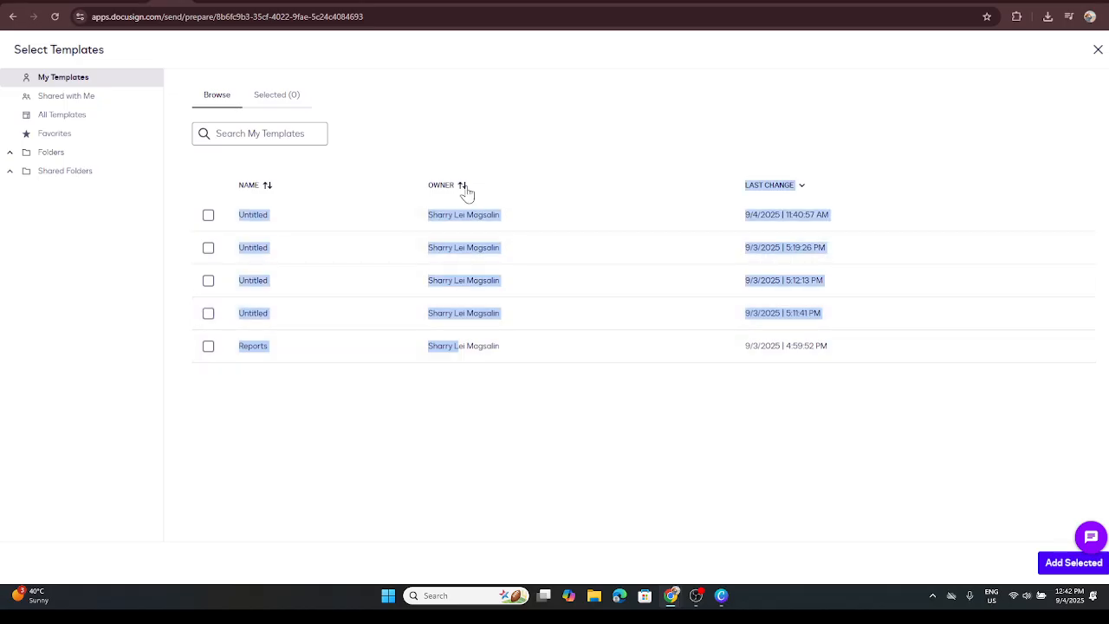
click(566, 436)
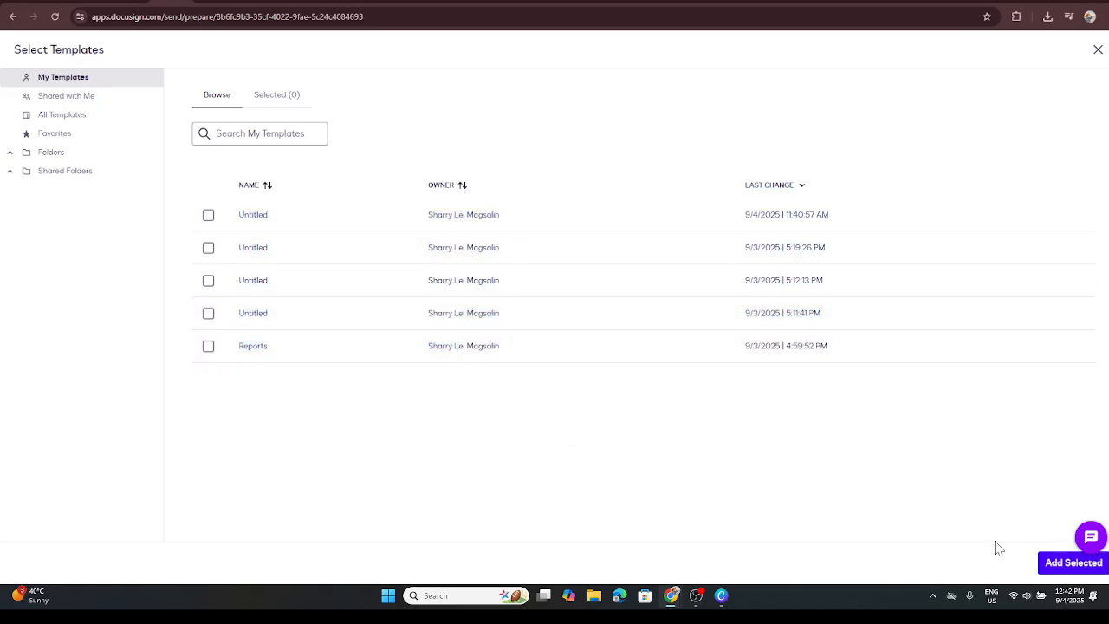
click(365, 357)
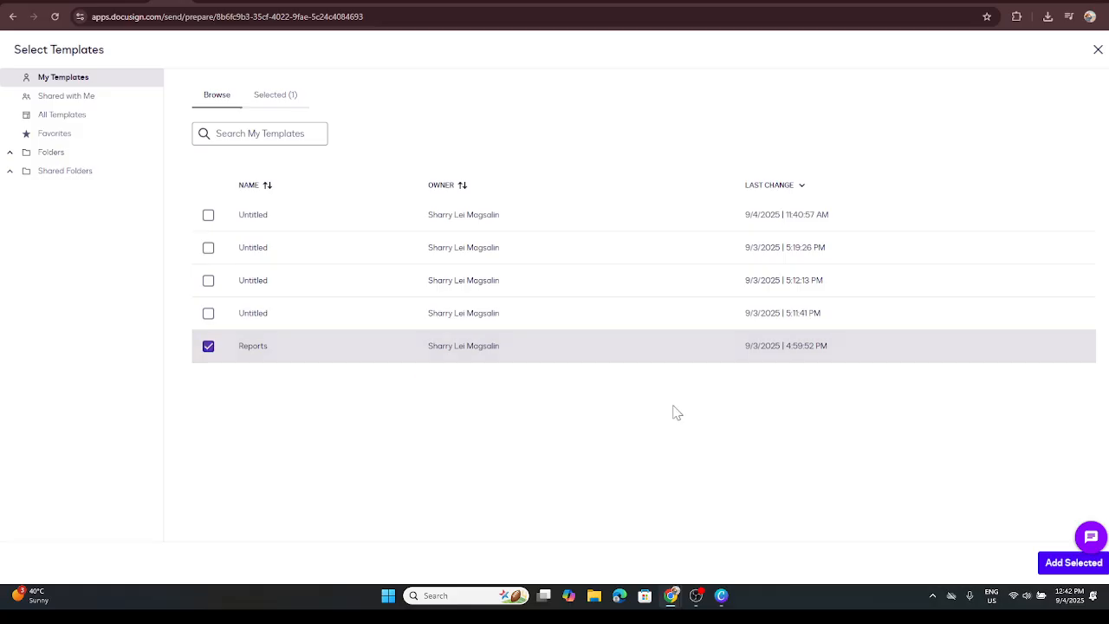
click(1073, 564)
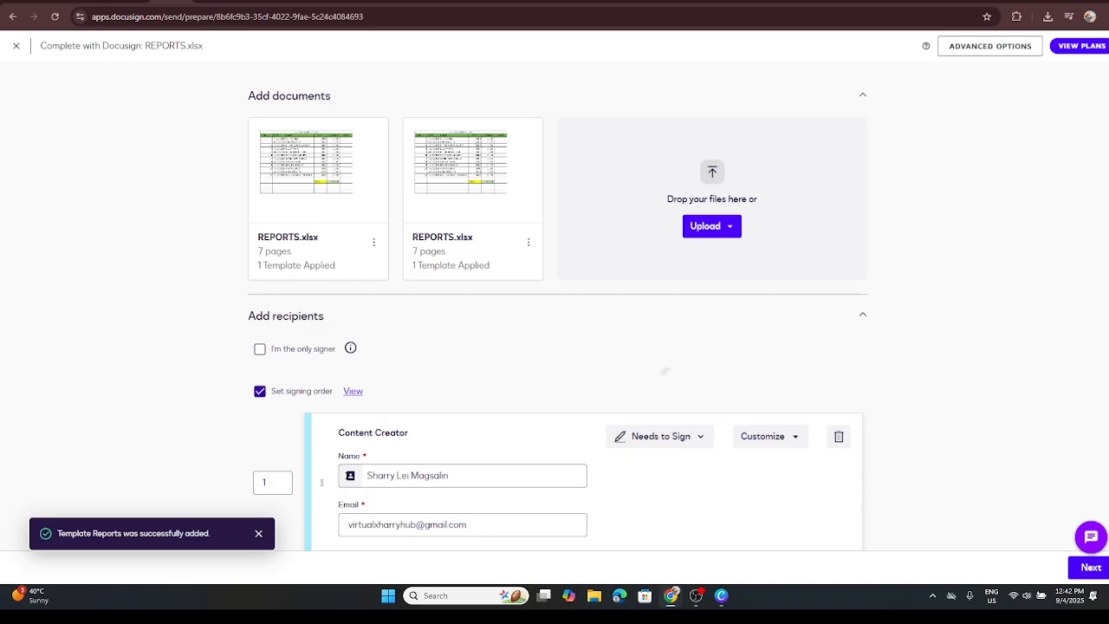
Review the envelope's document list and all of its recipient entries
scroll(950, 405, down, 1)
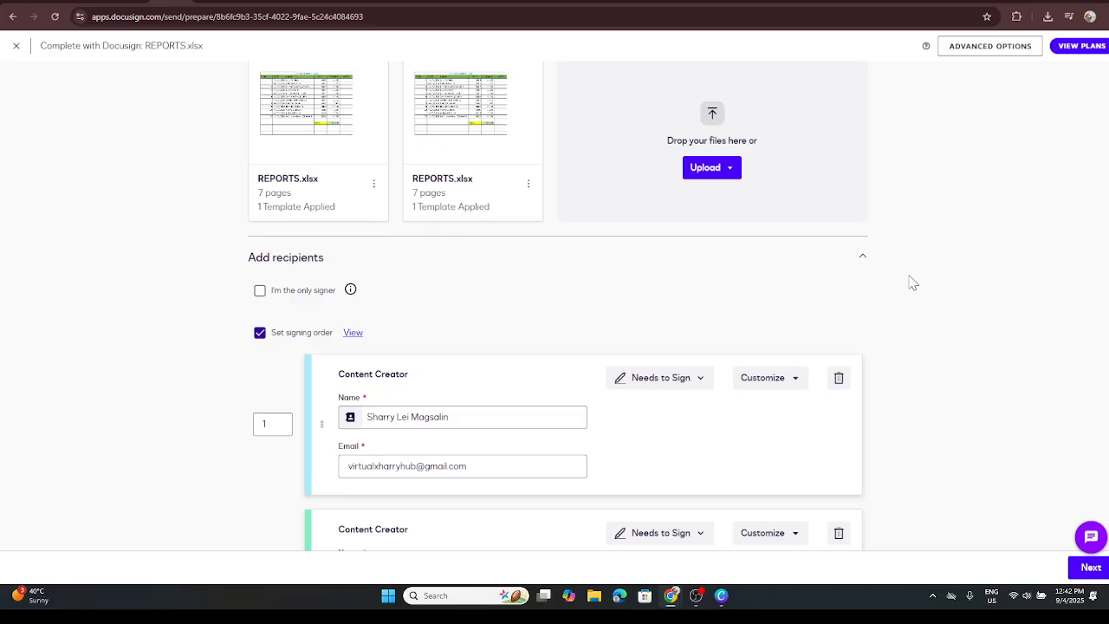
scroll(914, 281, up, 1)
scroll(916, 278, down, 3)
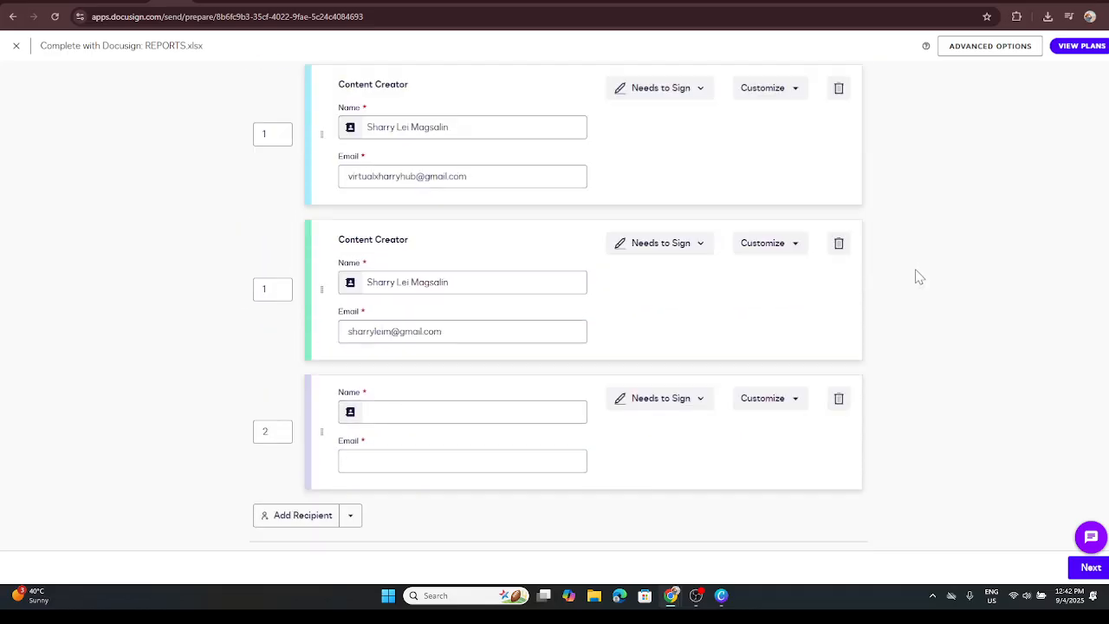
scroll(919, 276, up, 3)
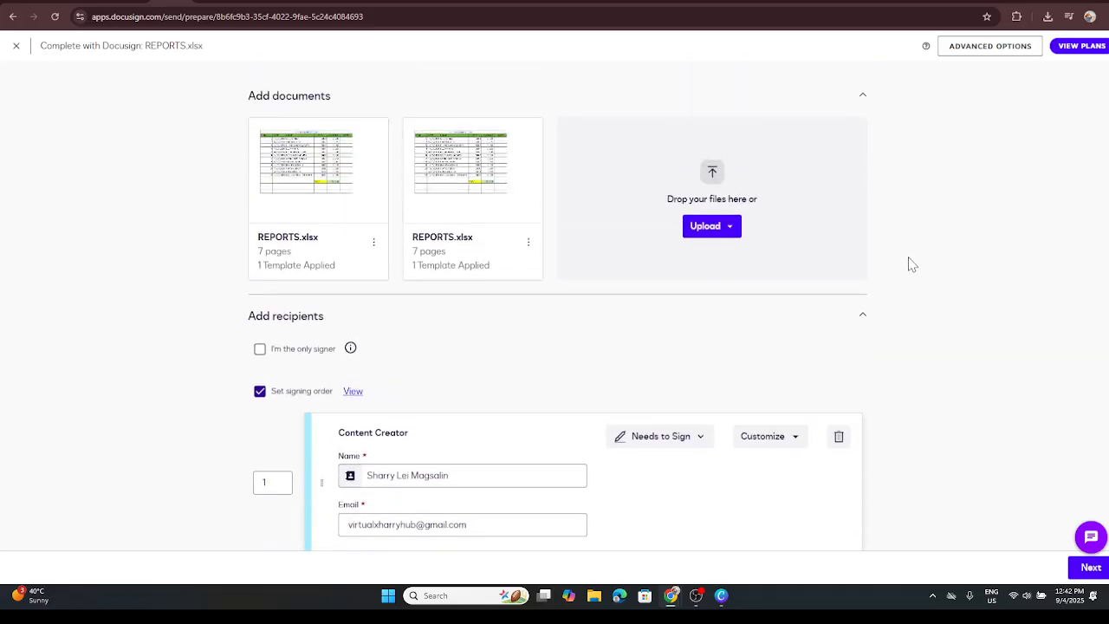
scroll(912, 265, down, 4)
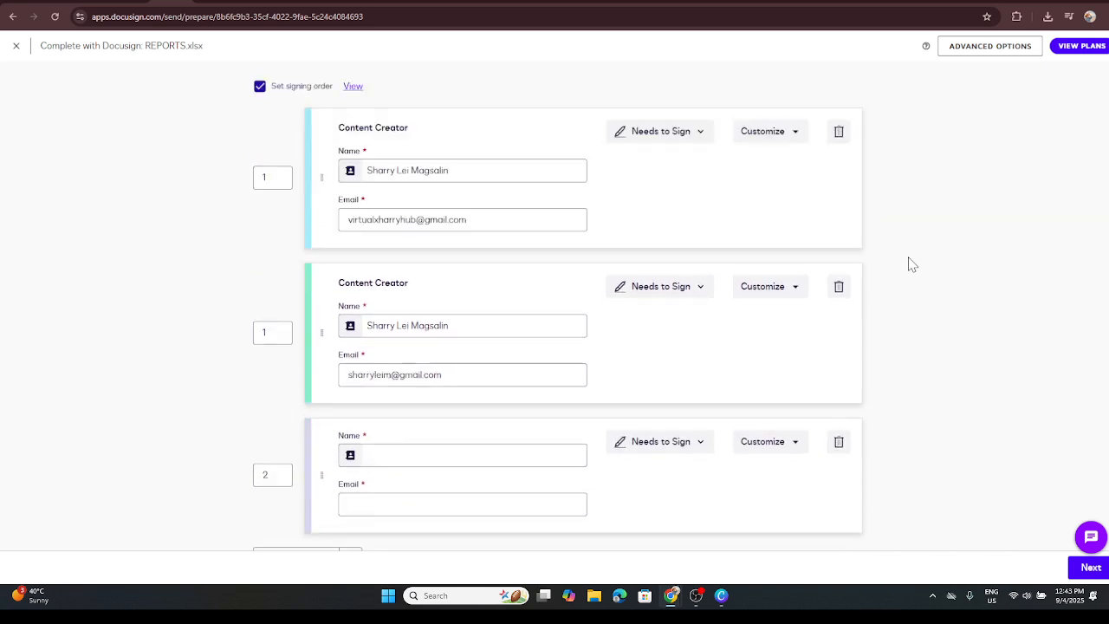